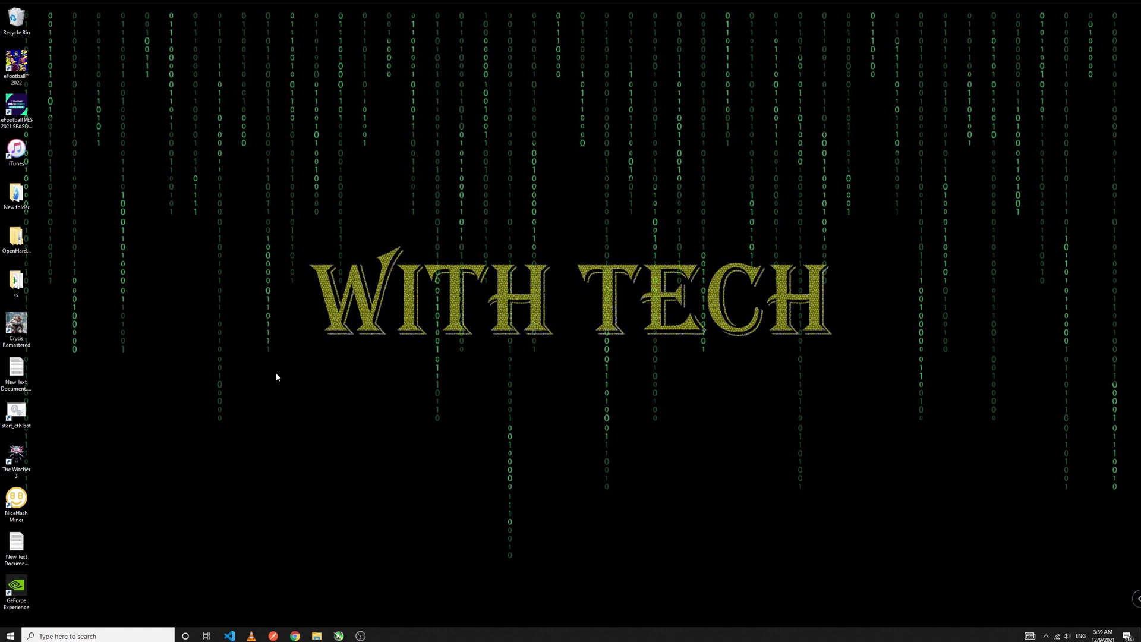
# Step: Search Windows for 'task sch' and launch Task Scheduler from the best match
pyautogui.click(85, 636)
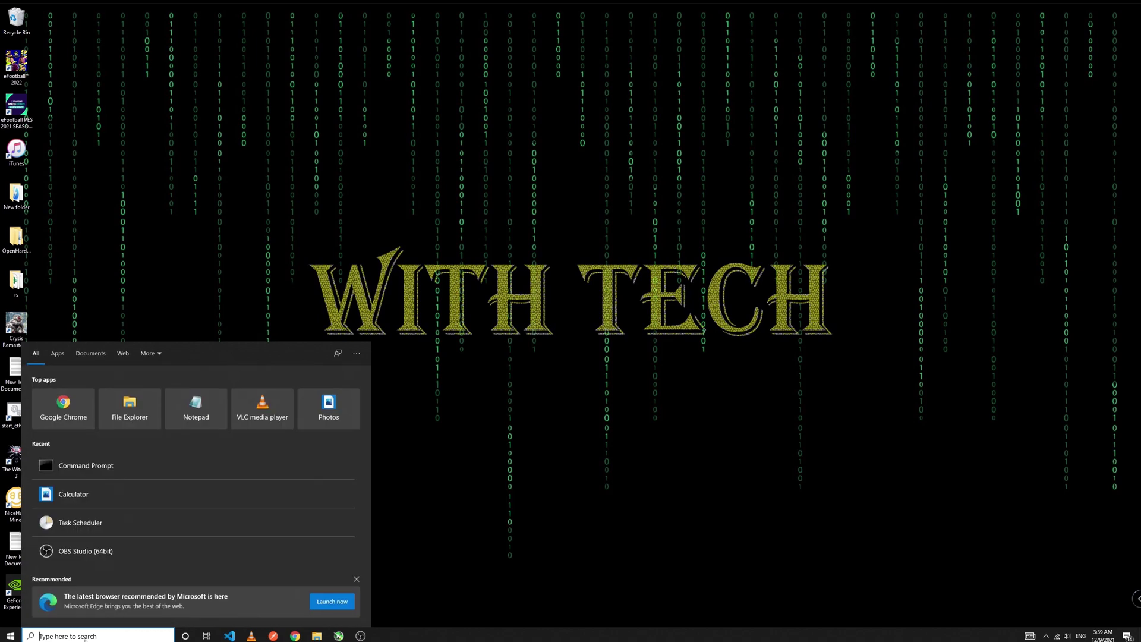
pyautogui.write('task sch')
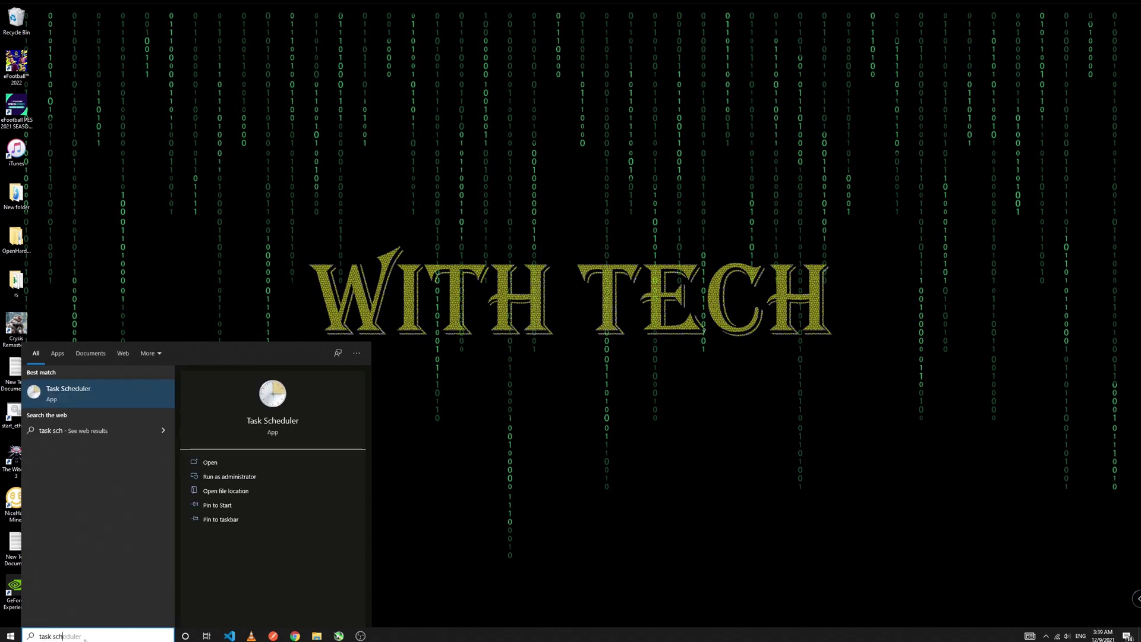
pyautogui.press('Return')
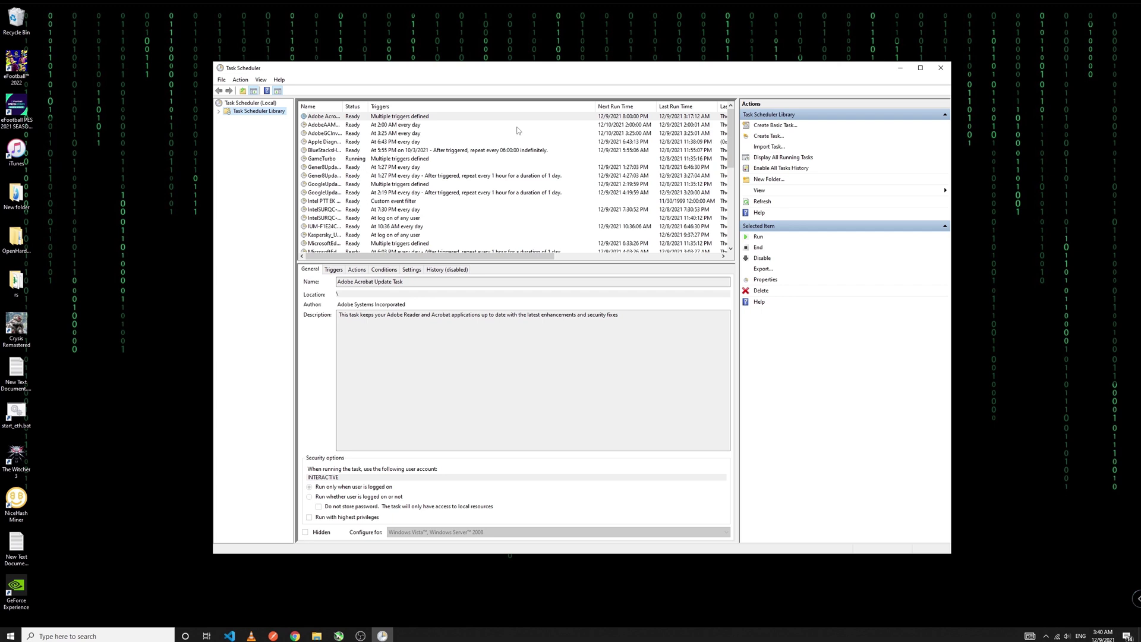
# Step: Start a new Create Task draft named Miner via the Action menu
pyautogui.click(241, 81)
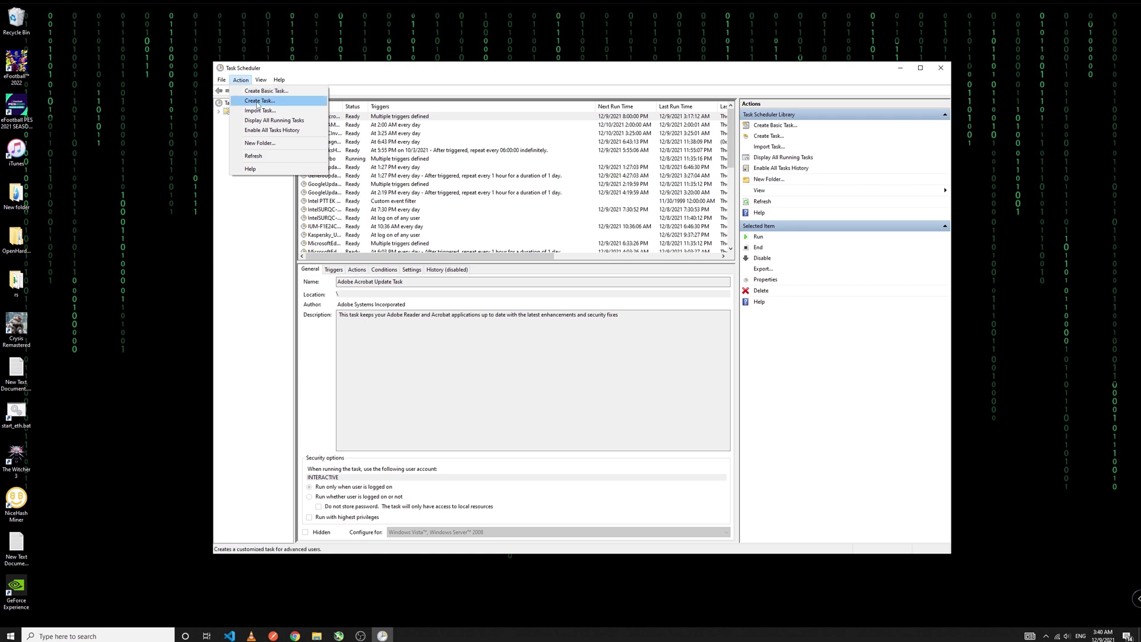
pyautogui.click(259, 99)
pyautogui.moveTo(516, 208); pyautogui.dragTo(456, 191)
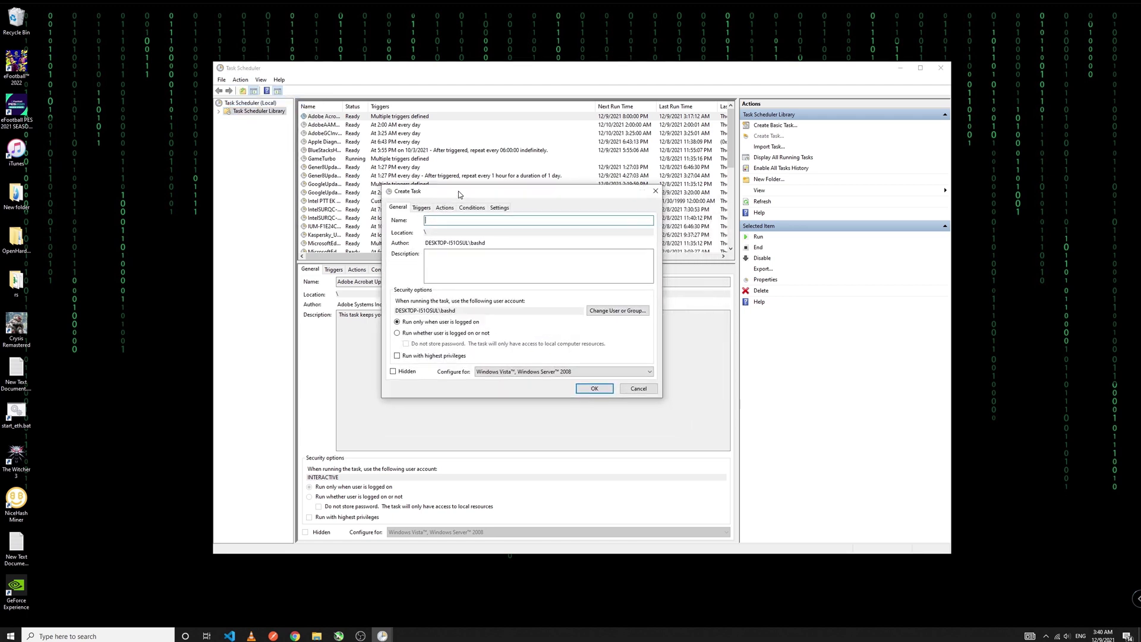
pyautogui.write('M')
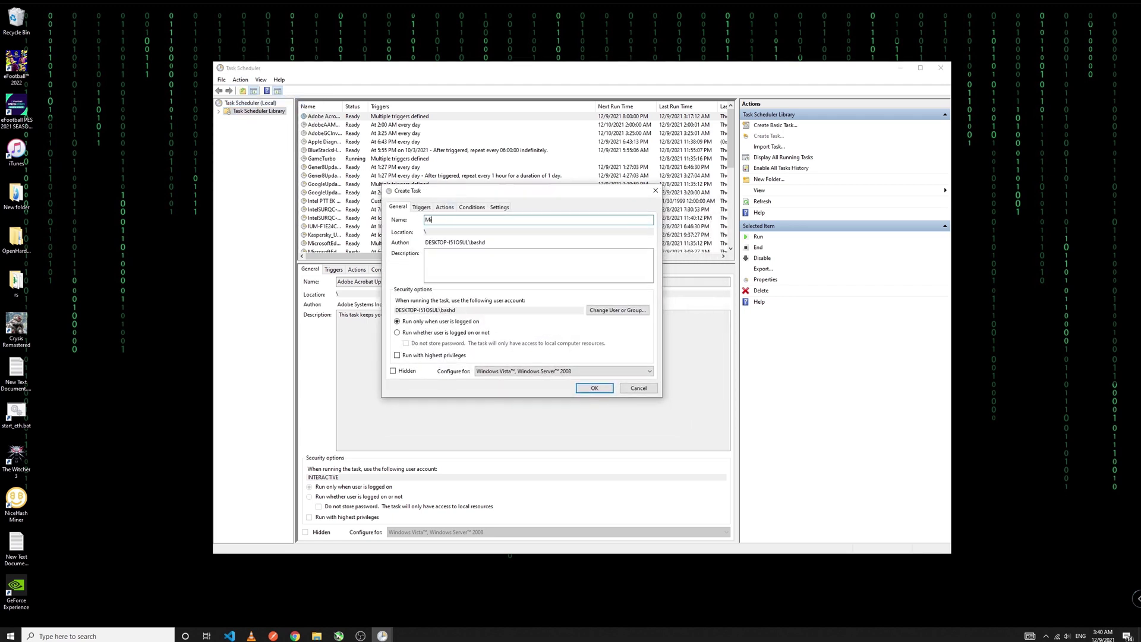
pyautogui.write('iner')
pyautogui.click(454, 269)
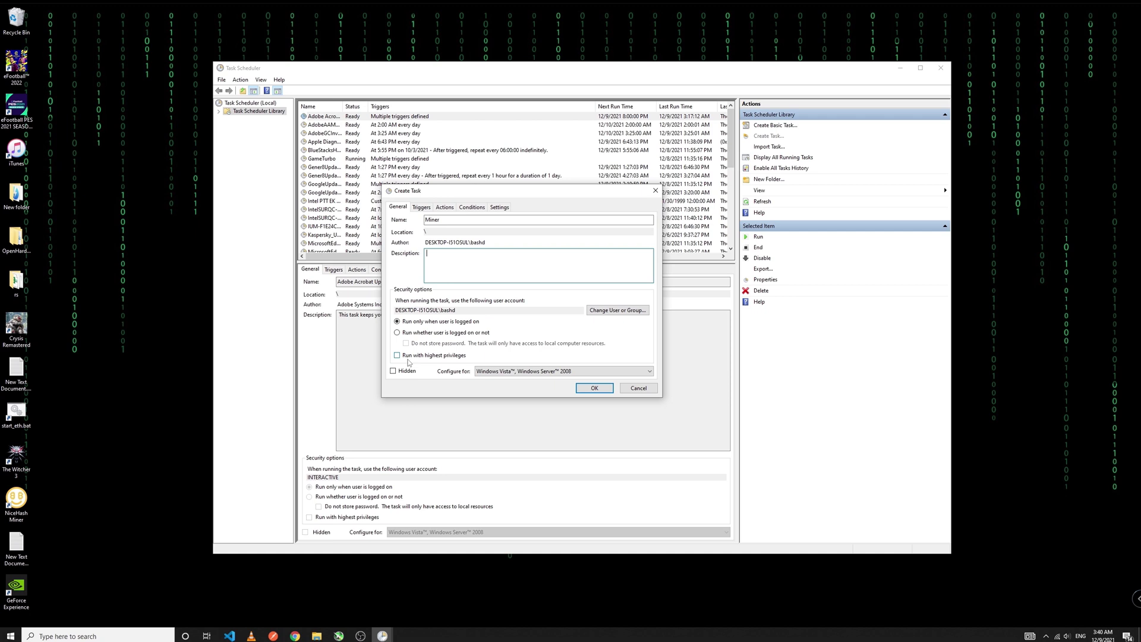
# Step: Make Miner run with highest privileges and configure it for Windows 10
pyautogui.click(406, 359)
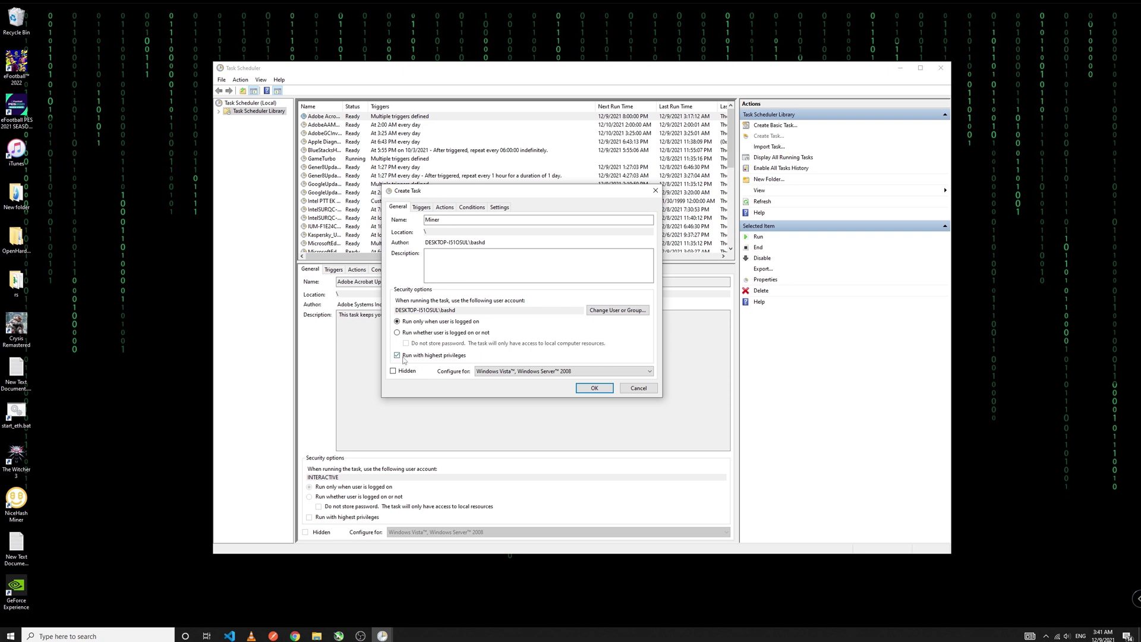
pyautogui.click(503, 376)
pyautogui.click(577, 402)
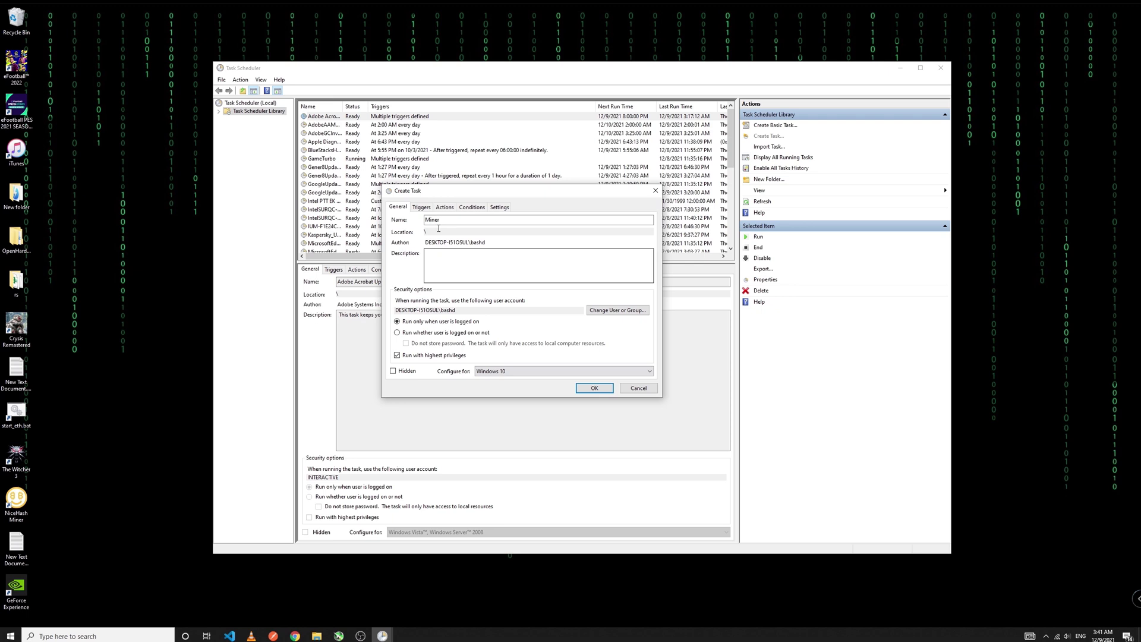
# Step: Add an At log on trigger for any user to the Miner task
pyautogui.click(425, 208)
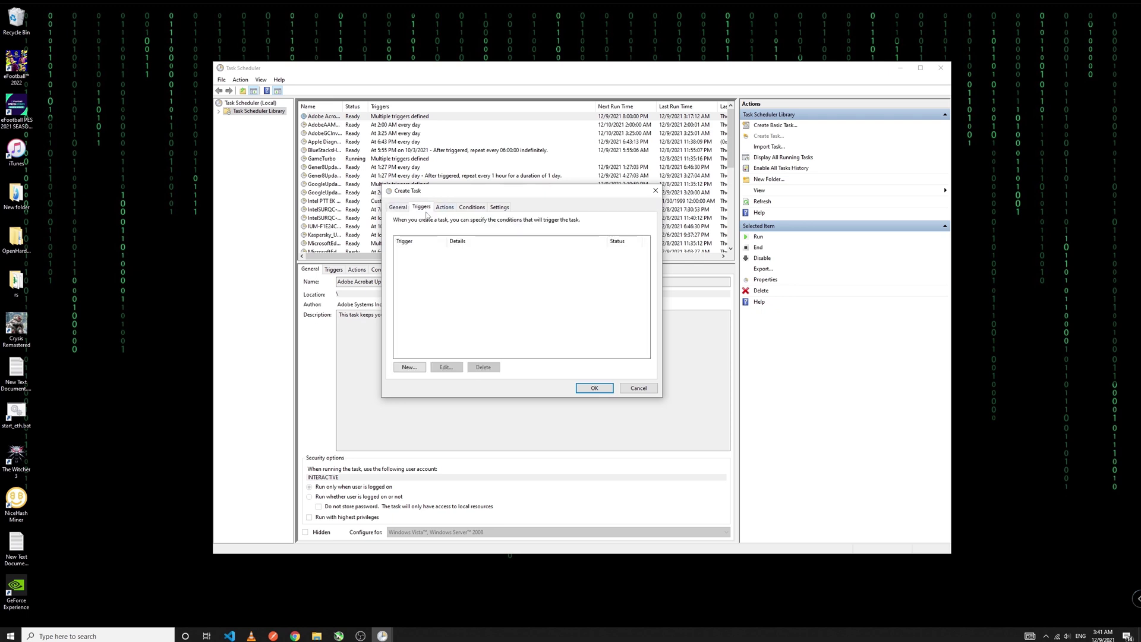
pyautogui.click(408, 368)
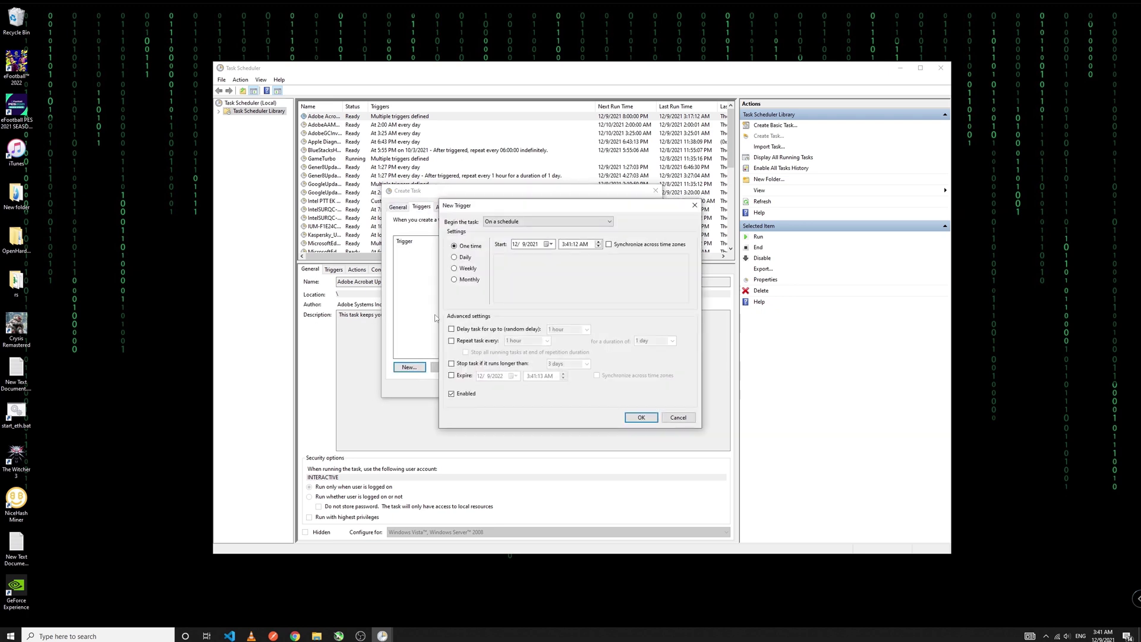
pyautogui.click(499, 226)
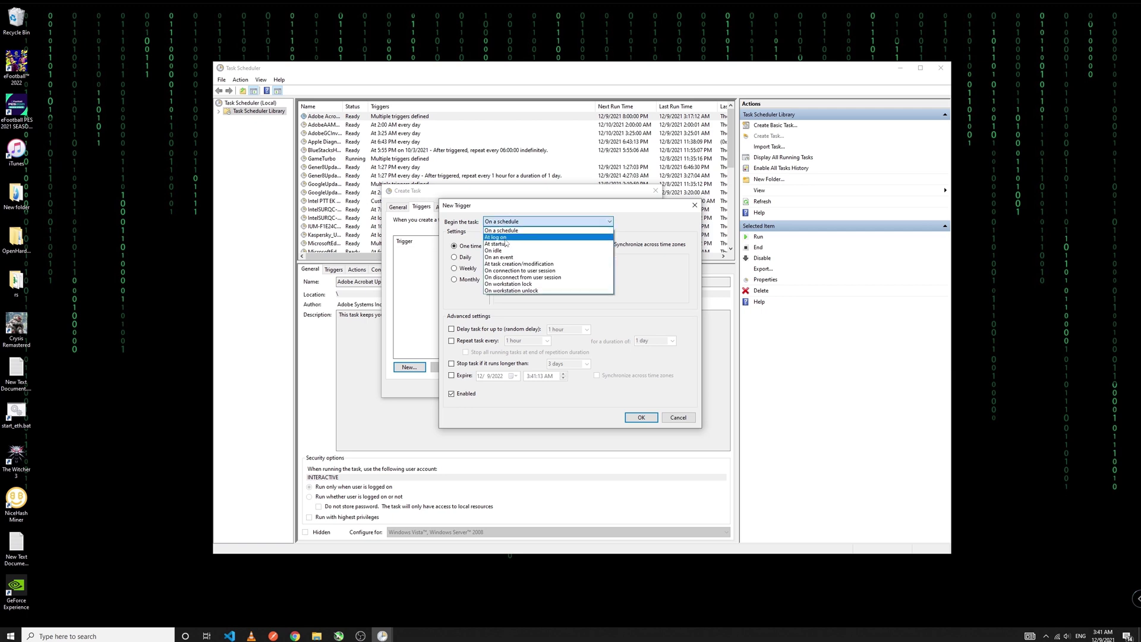
pyautogui.click(497, 239)
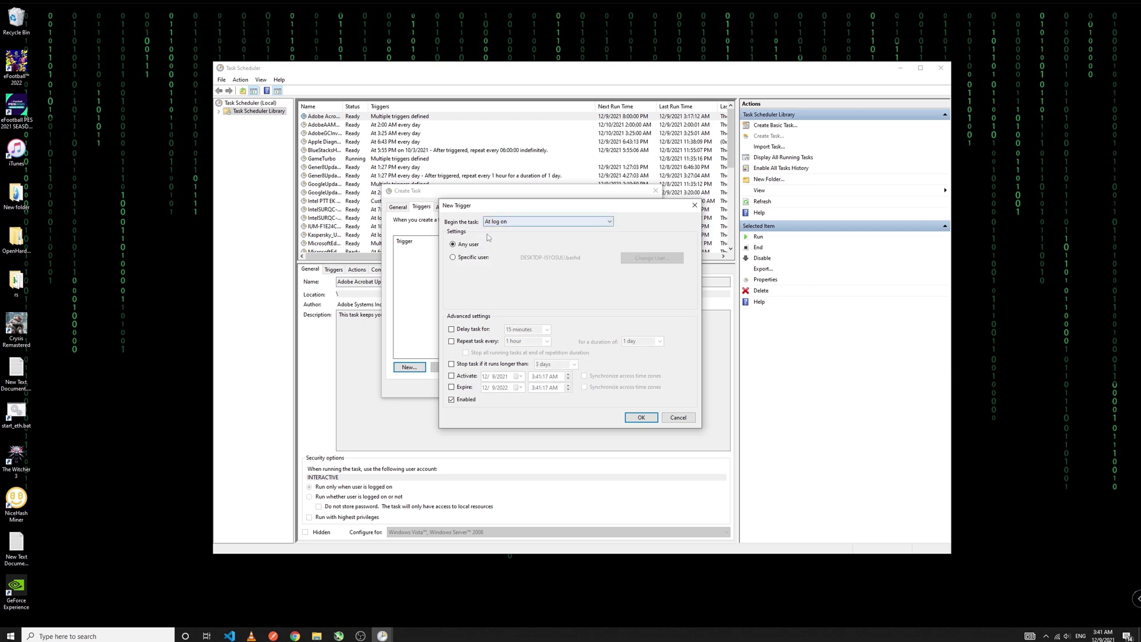
pyautogui.click(640, 417)
# Step: Begin a new start-a-program action and browse the Desktop for the program
pyautogui.click(445, 207)
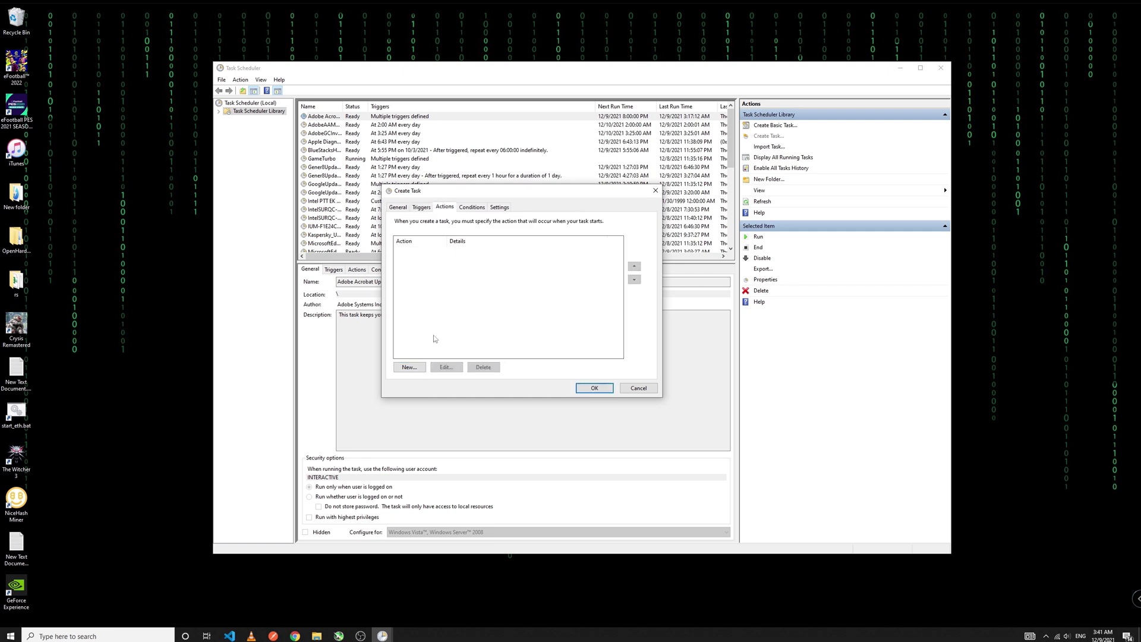
pyautogui.press('Tab')
pyautogui.click(421, 367)
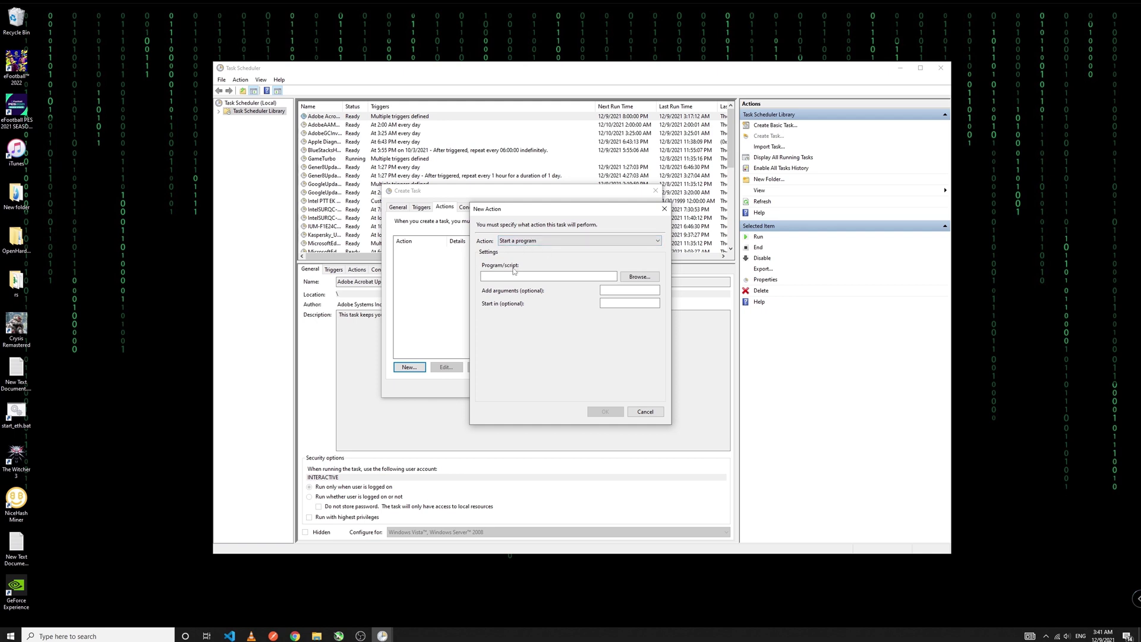
pyautogui.click(639, 276)
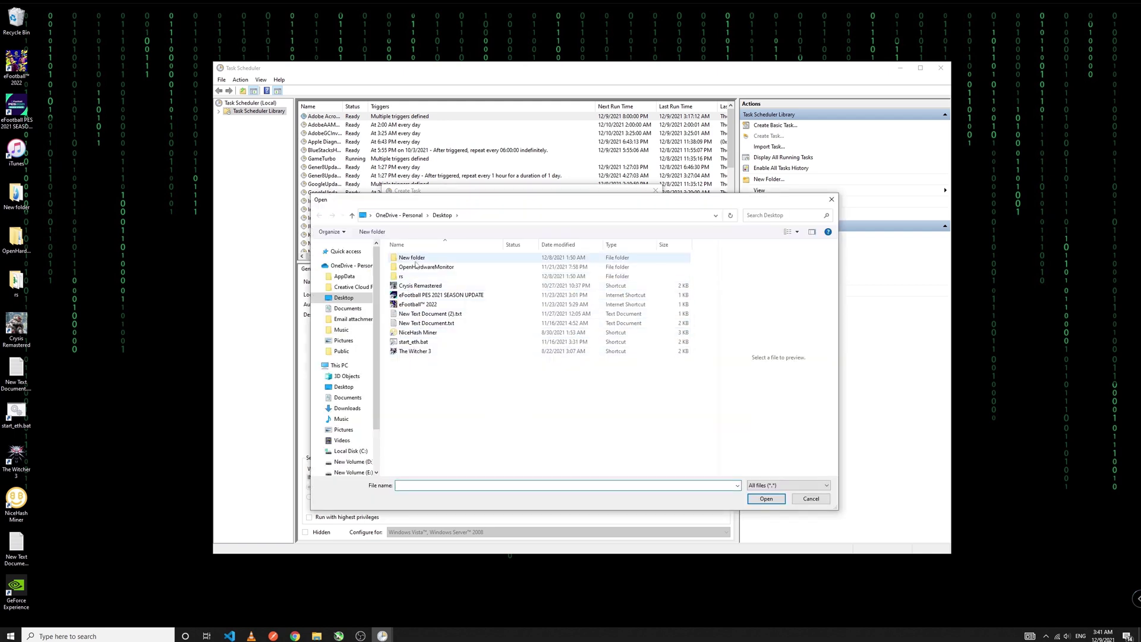
# Step: Locate ETH-NiceHash OC.bat in the t-rex folder and inspect its overclock settings in Notepad
pyautogui.doubleClick(416, 265)
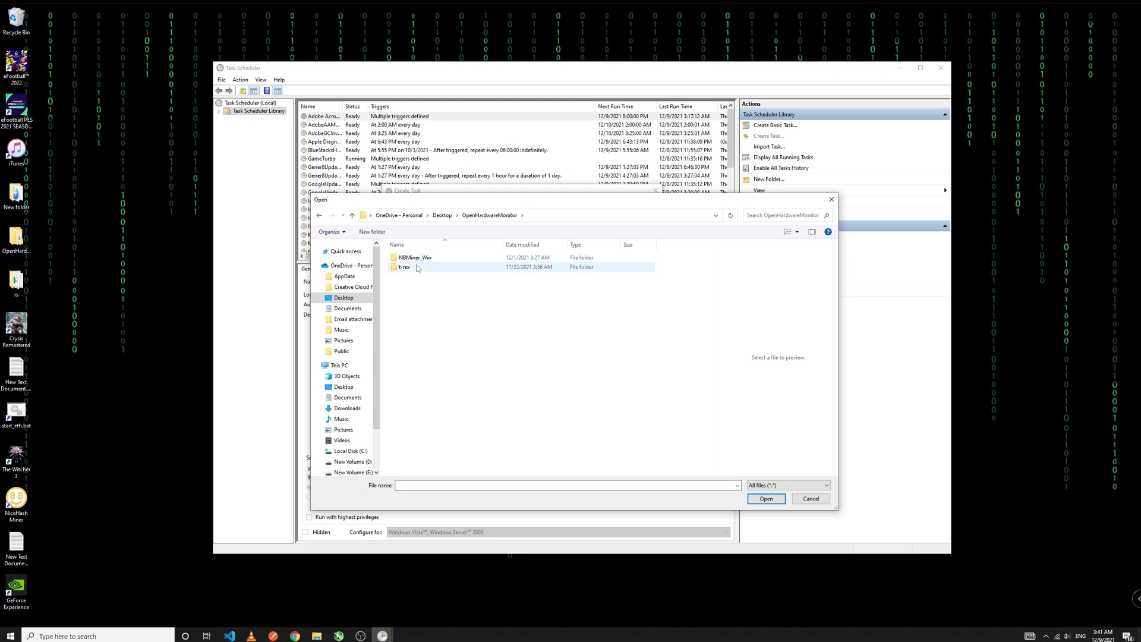
pyautogui.doubleClick(416, 267)
pyautogui.scroll(-2, 414, 379)
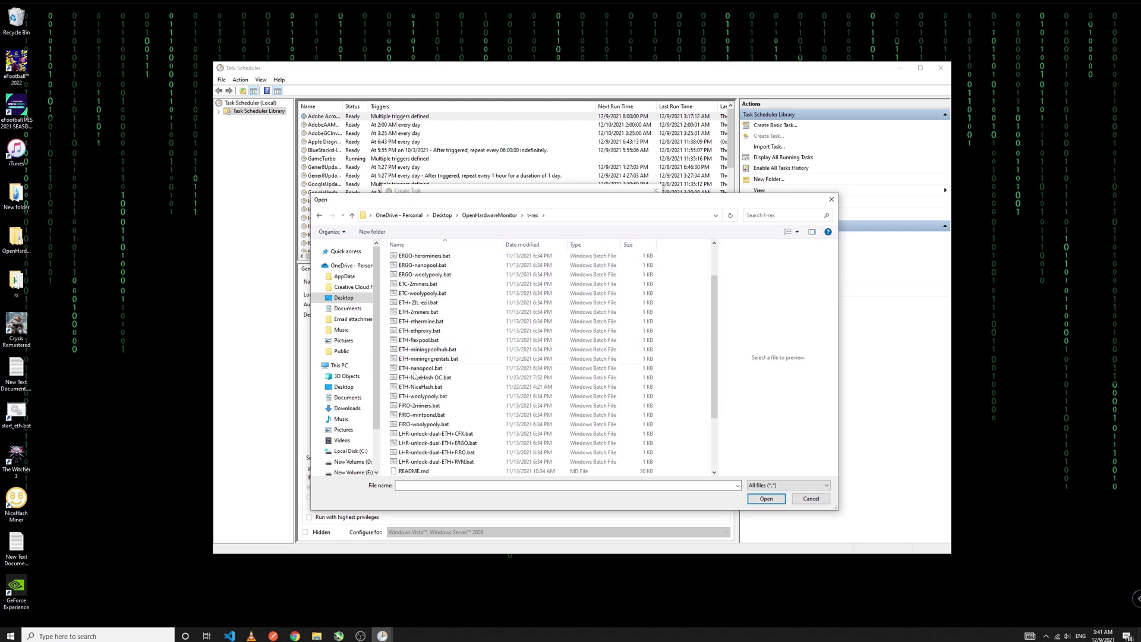
pyautogui.click(415, 378)
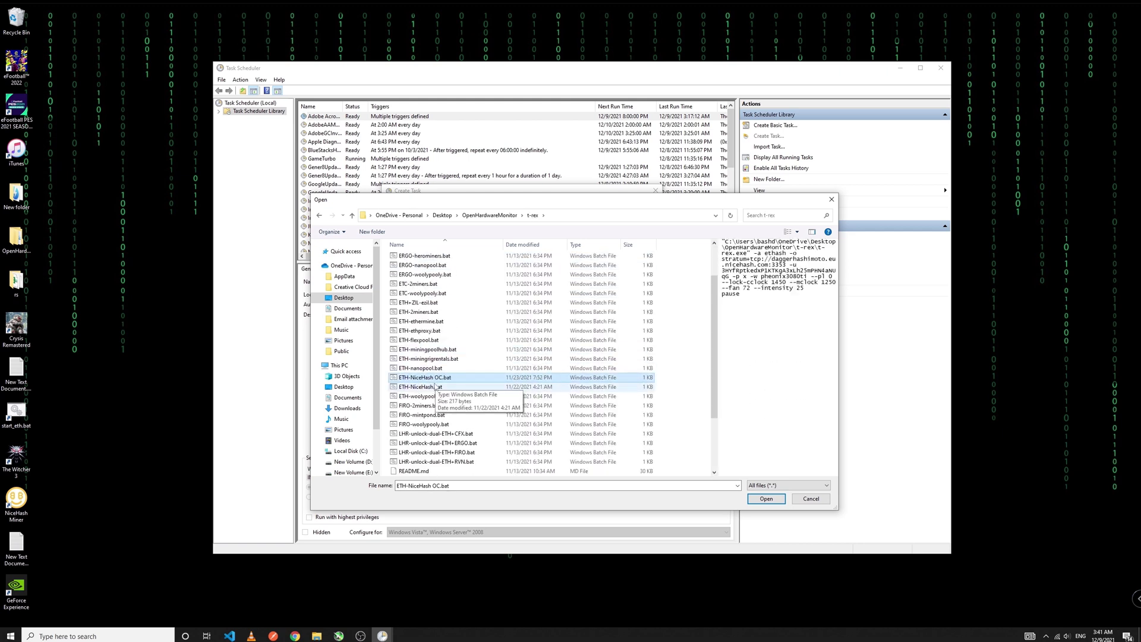
pyautogui.rightClick(435, 385)
pyautogui.click(459, 405)
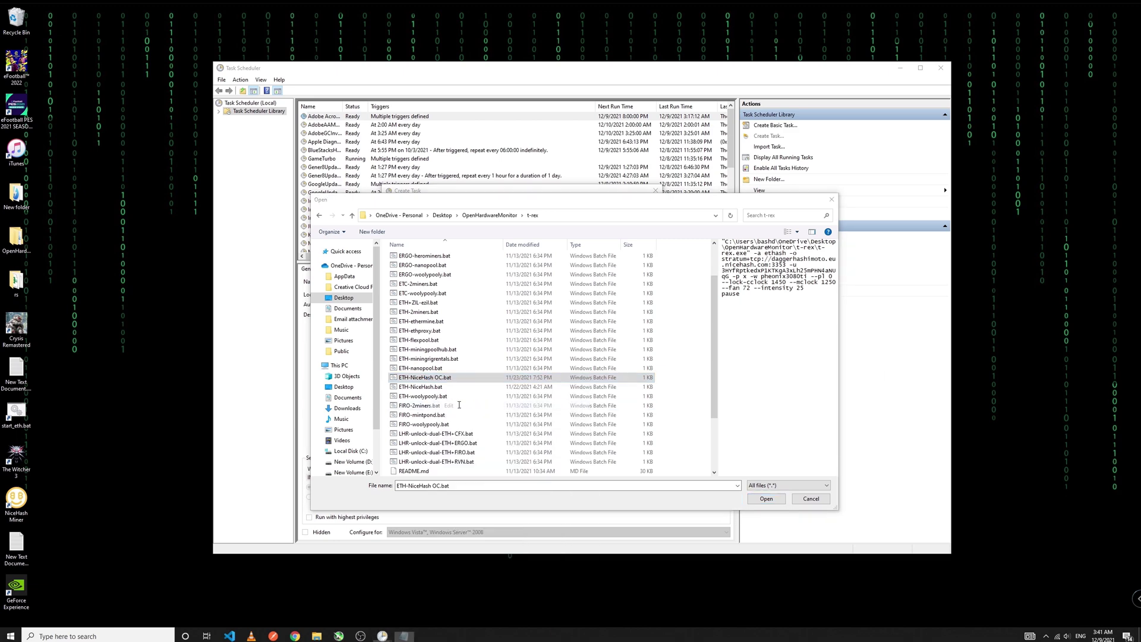
pyautogui.moveTo(686, 434); pyautogui.dragTo(878, 435)
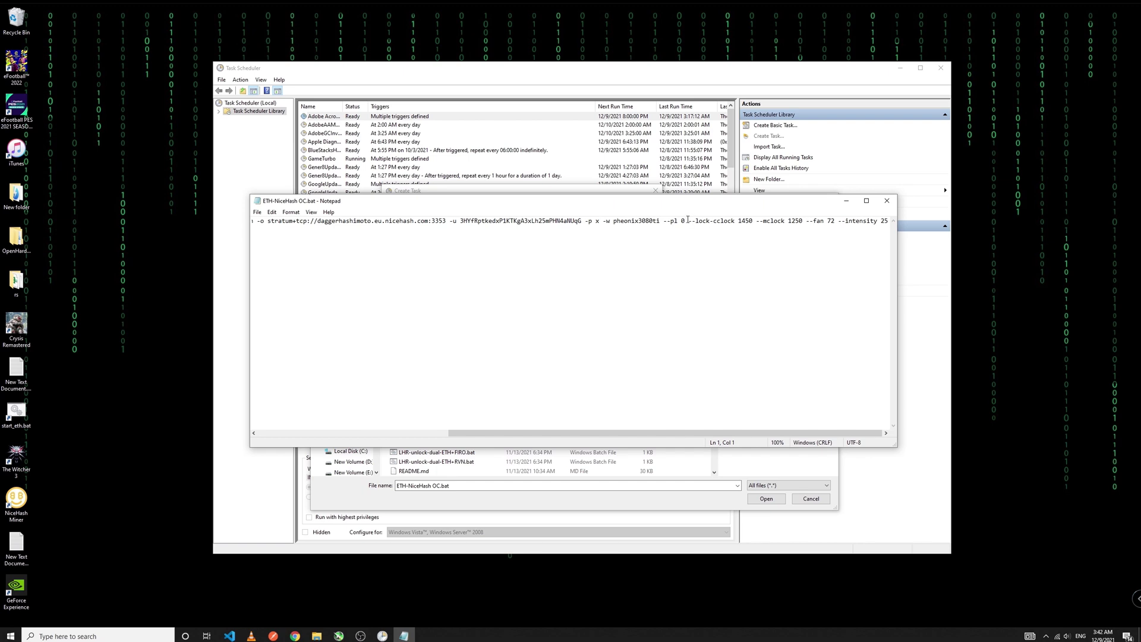
pyautogui.moveTo(688, 219); pyautogui.dragTo(891, 220)
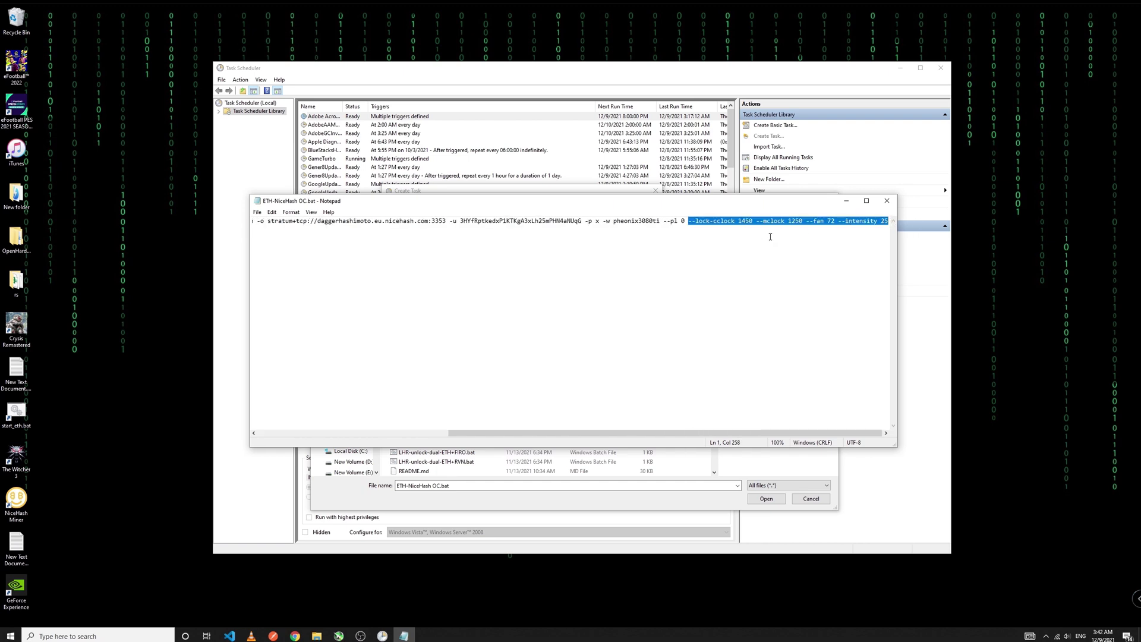
pyautogui.click(886, 201)
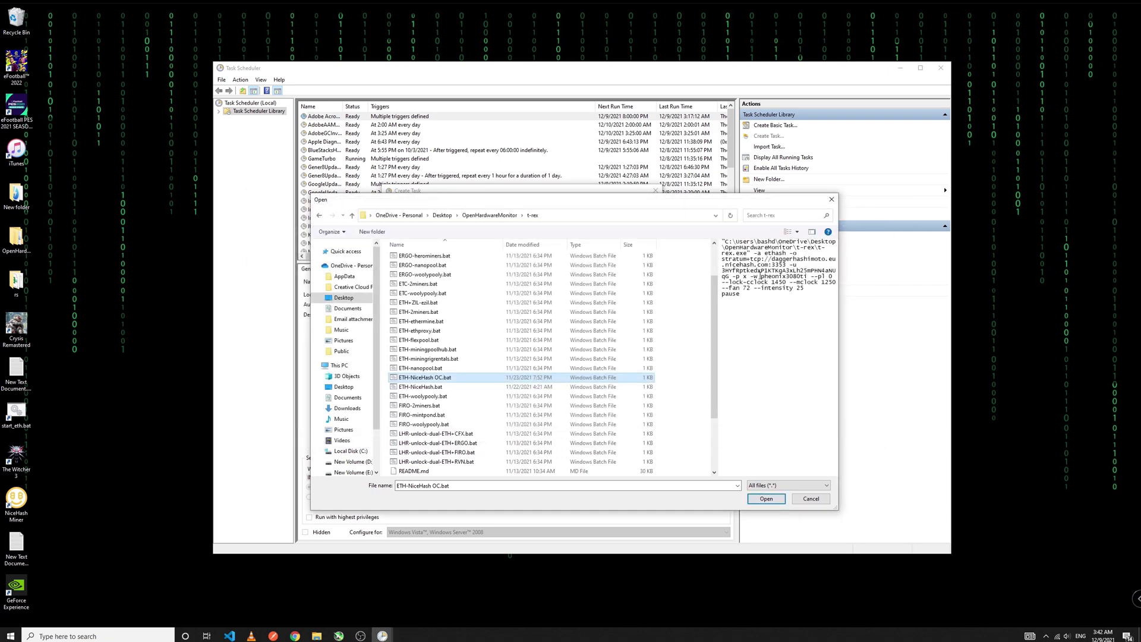
# Step: Use ETH-NiceHash OC.bat as the program and confirm the start-a-program action
pyautogui.click(766, 498)
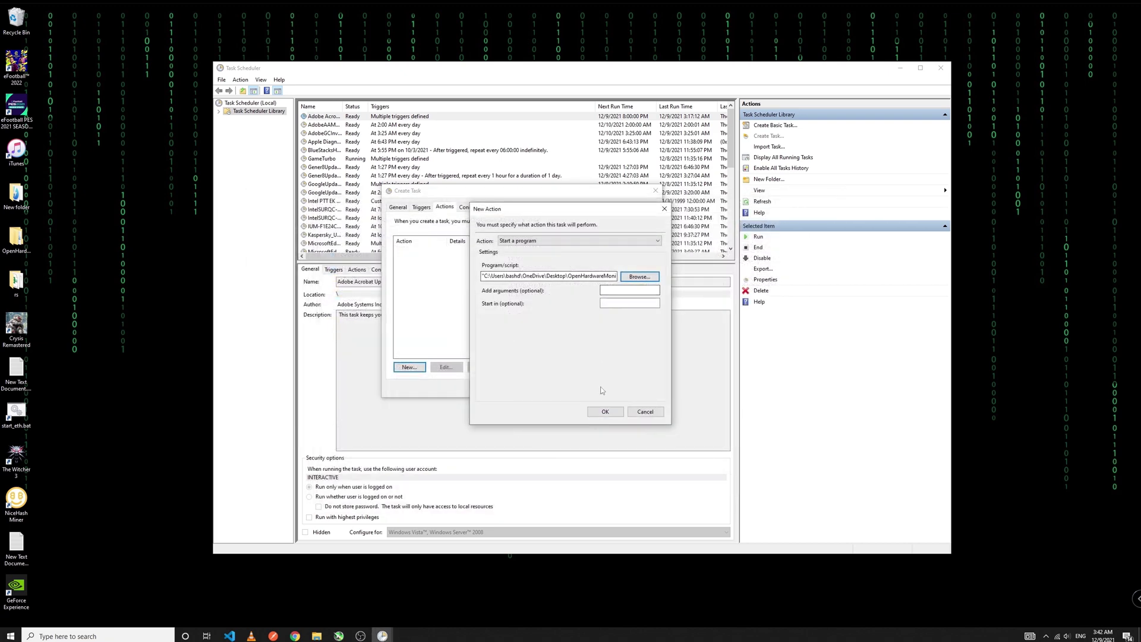
pyautogui.click(606, 411)
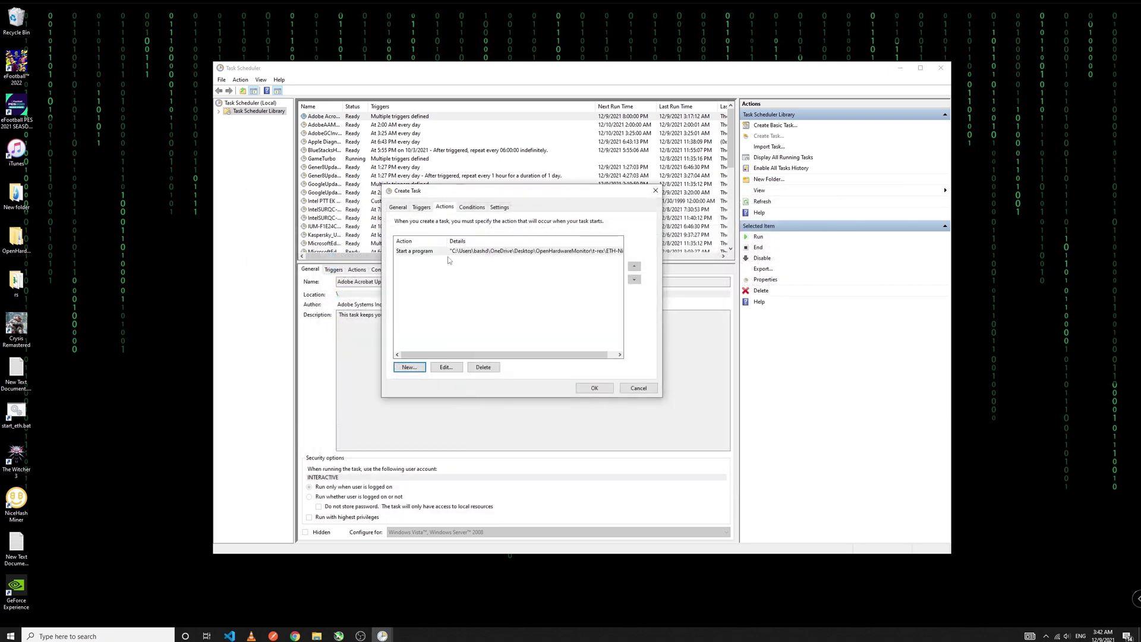
# Step: In Settings, untick the 3-day run limit and force-stop options, then save the Miner task
pyautogui.click(471, 207)
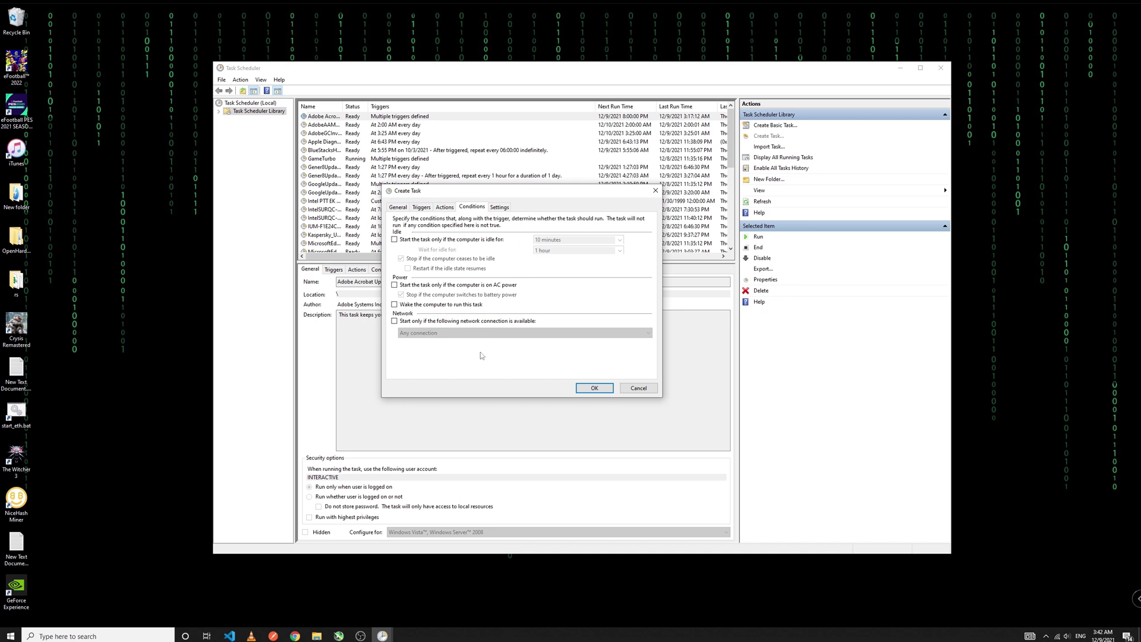
pyautogui.click(495, 206)
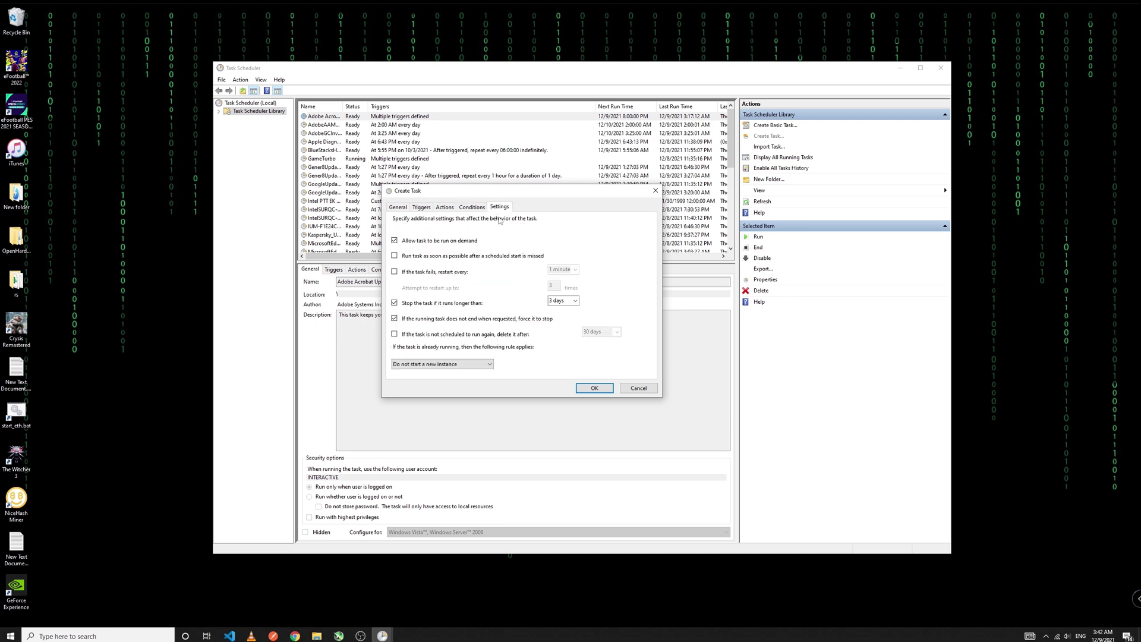
pyautogui.click(394, 302)
pyautogui.click(395, 319)
pyautogui.click(473, 211)
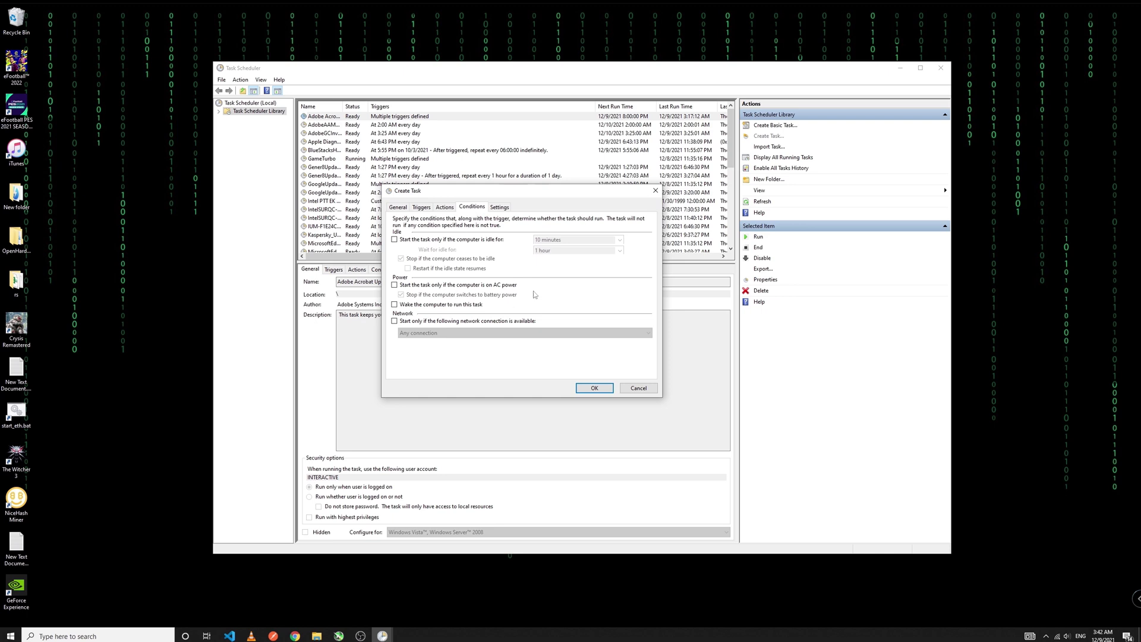
pyautogui.click(500, 207)
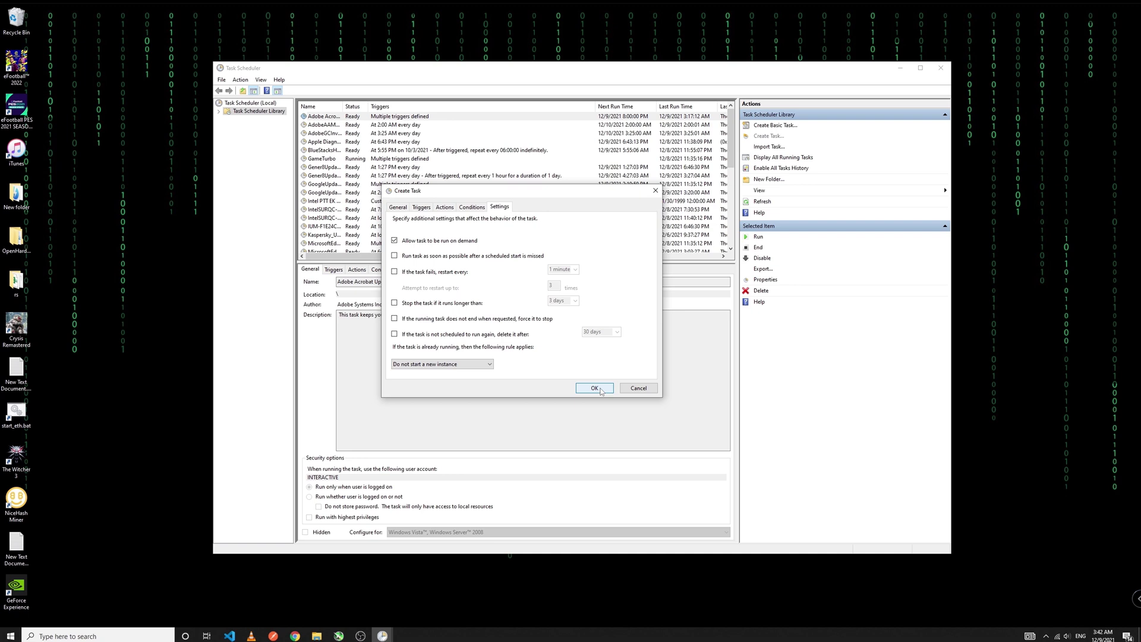
pyautogui.click(600, 389)
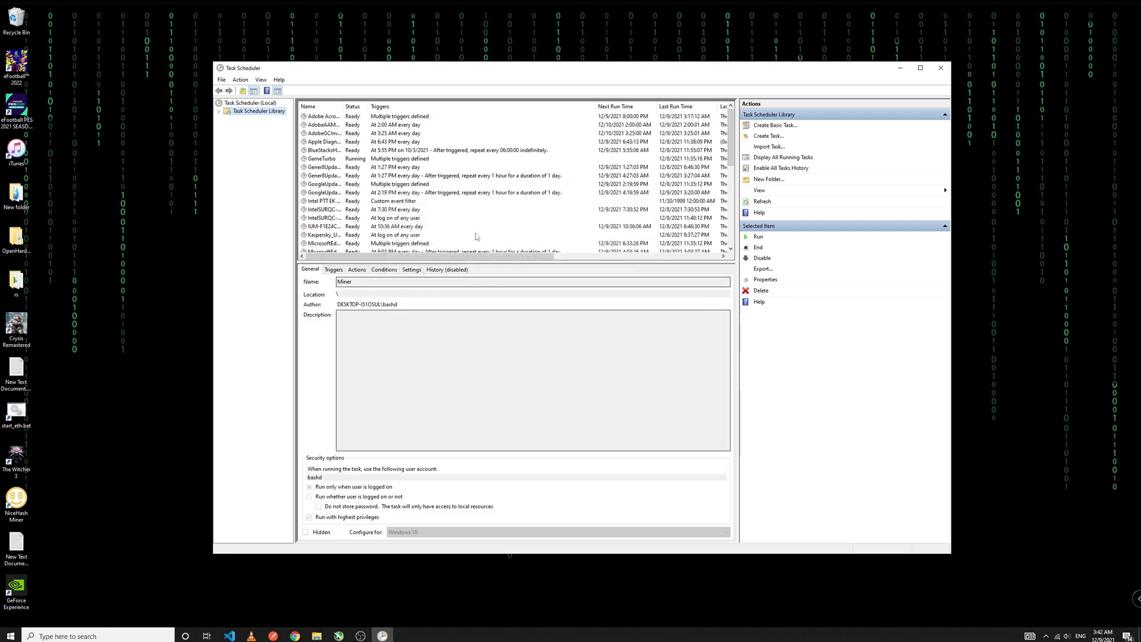
# Step: Find and select the Miner row in the Task Scheduler Library to review its trigger
pyautogui.click(376, 150)
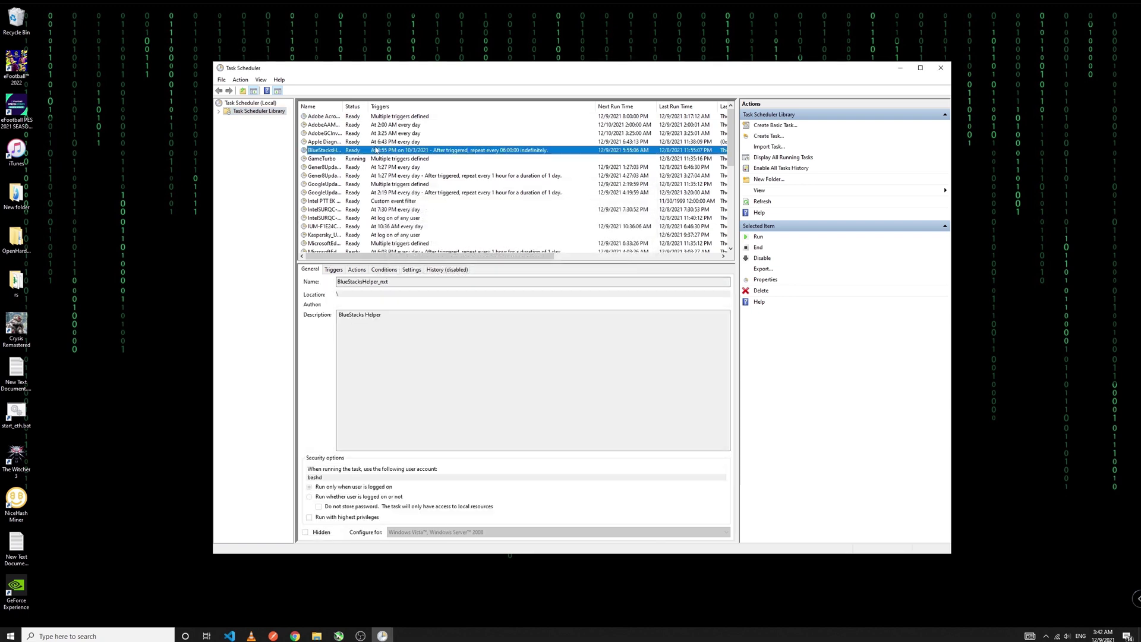
pyautogui.press('m')
pyautogui.press('m')
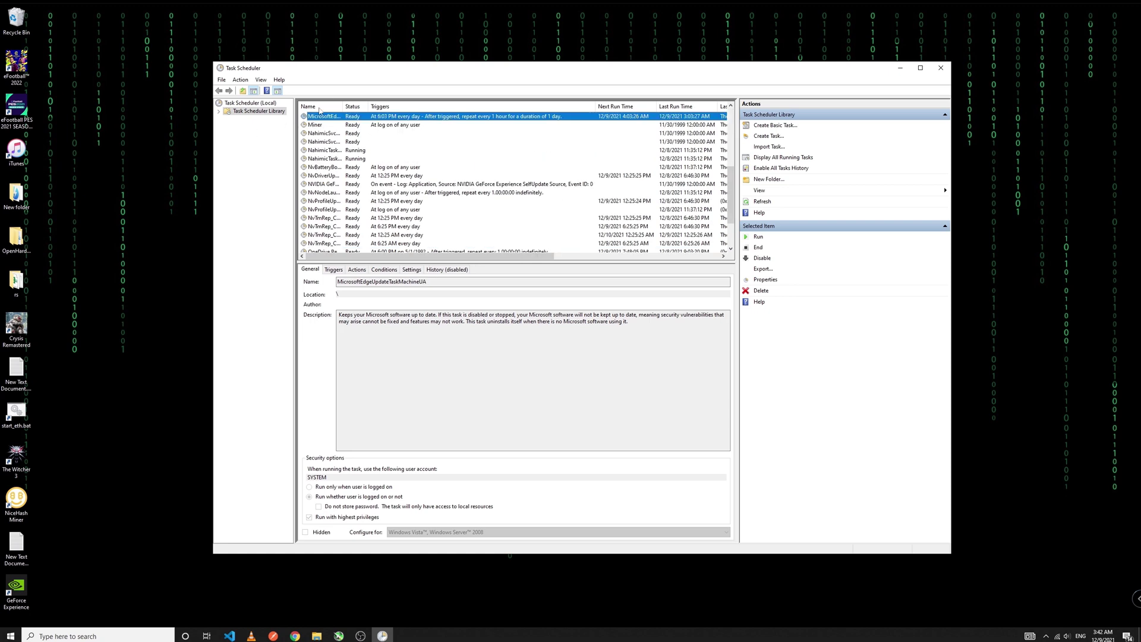
pyautogui.click(318, 125)
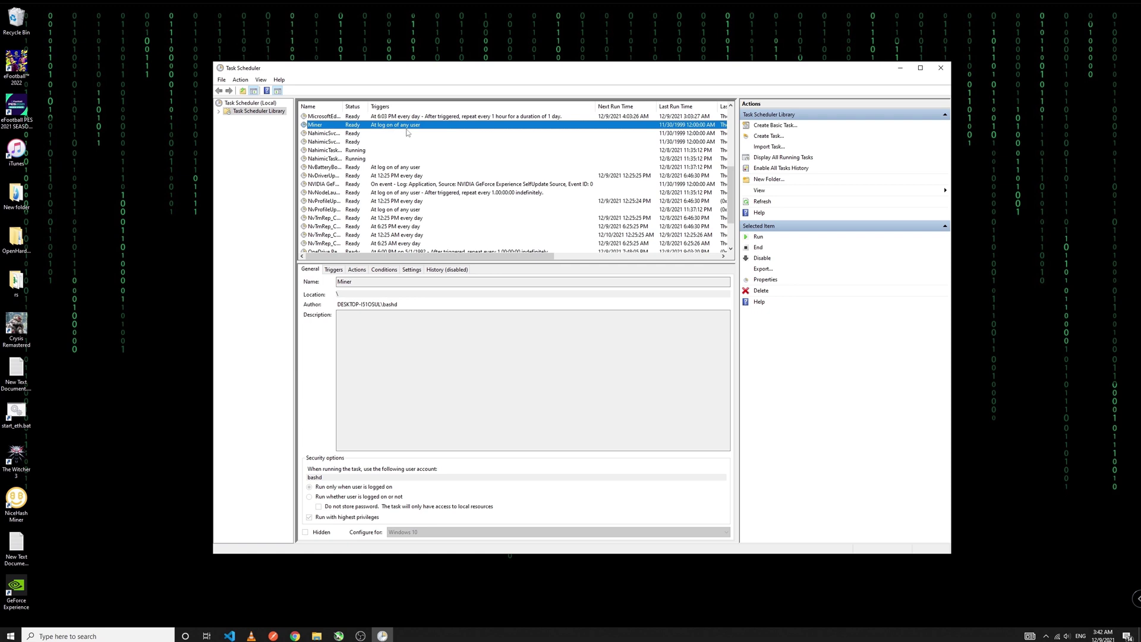
pyautogui.scroll(-1, 406, 133)
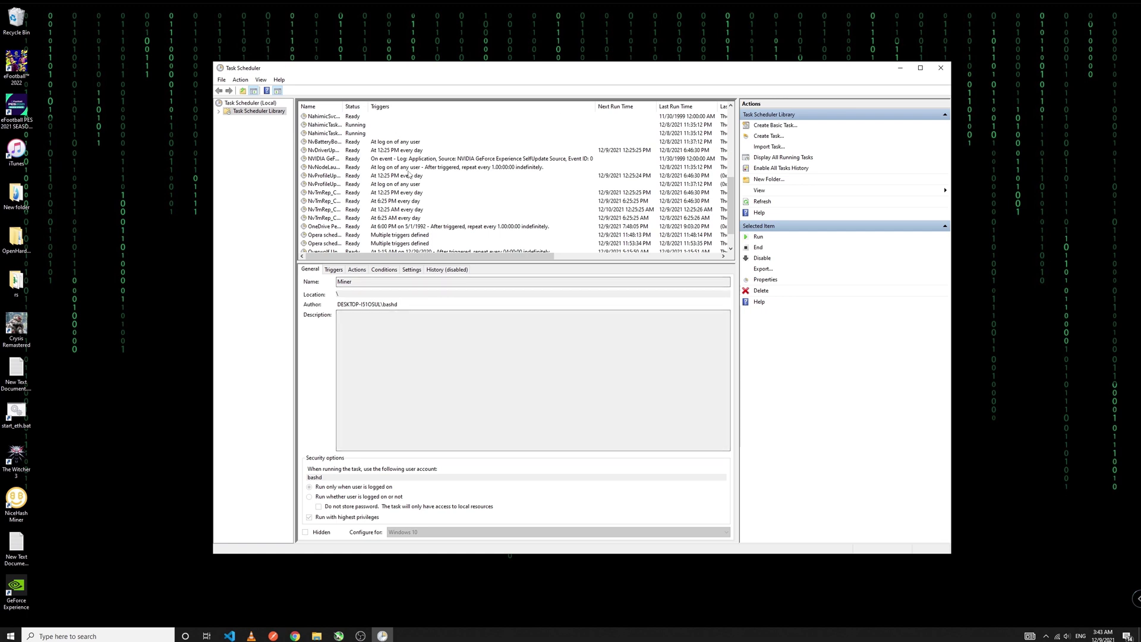
pyautogui.scroll(-1, 409, 174)
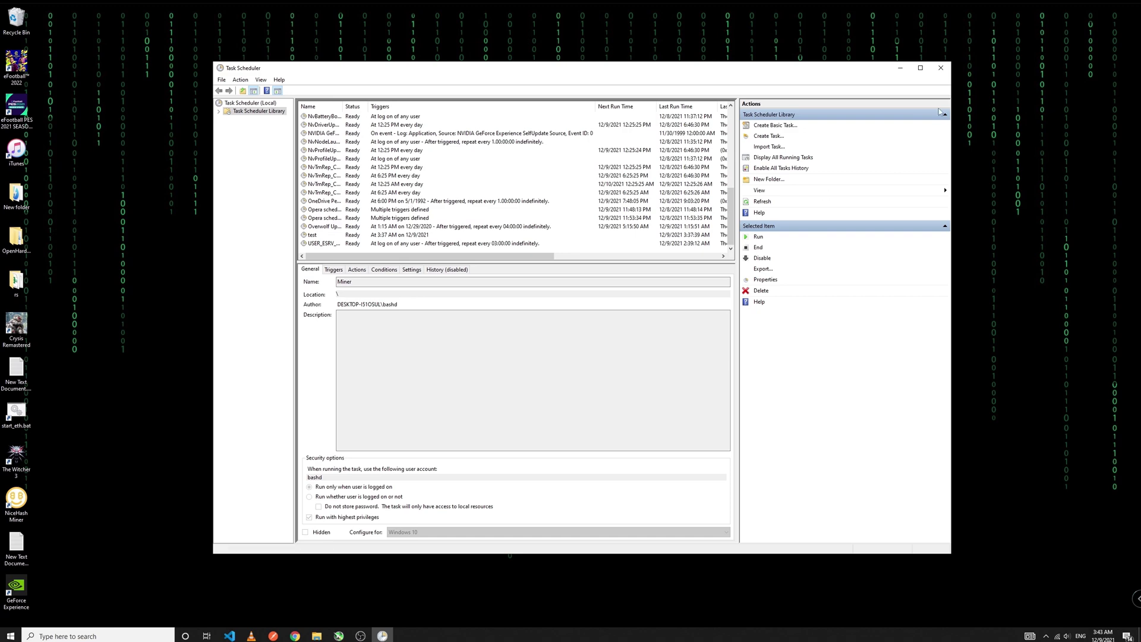
pyautogui.click(939, 75)
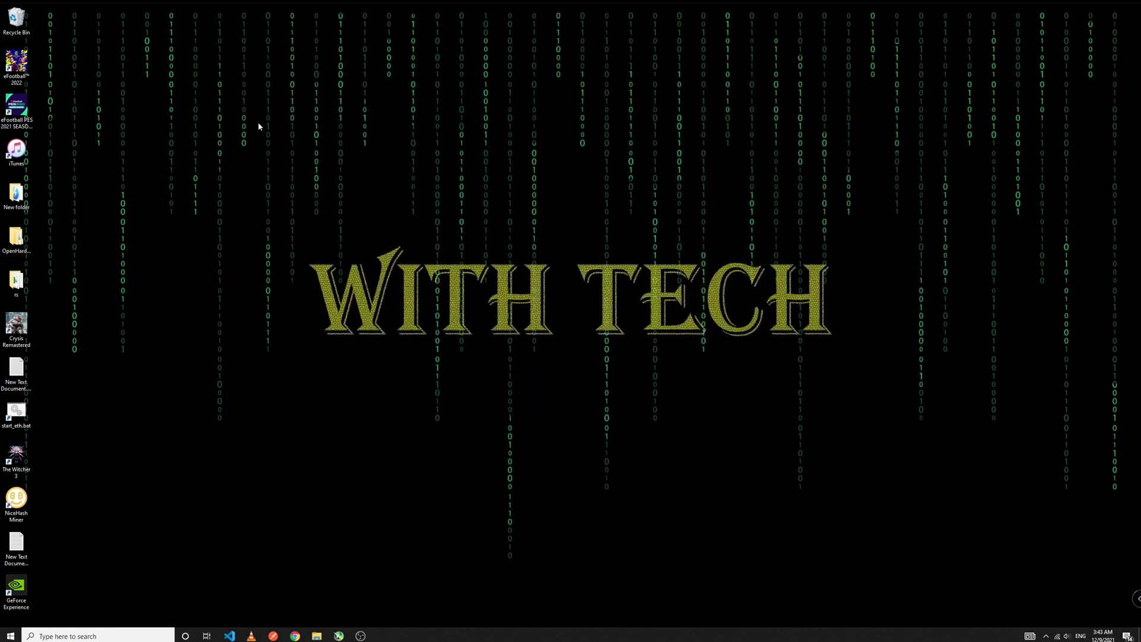